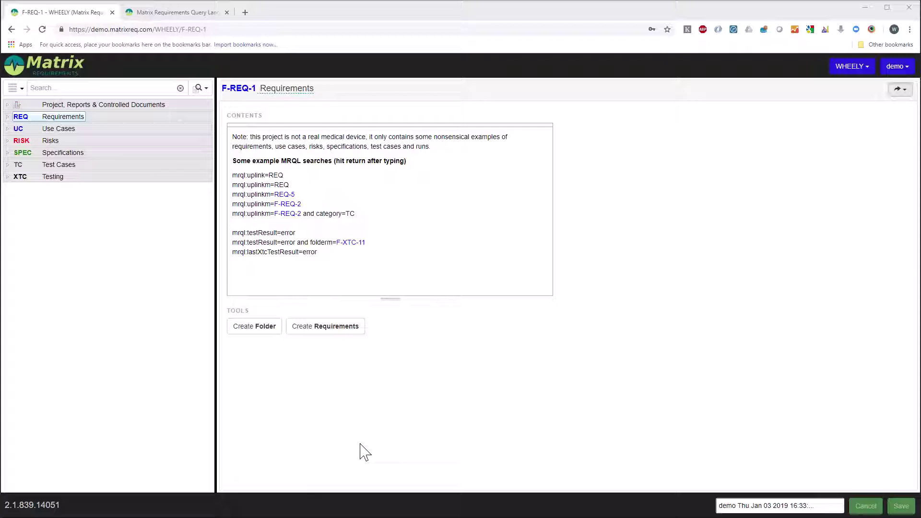
Search mrql:uplink=REQ to list the eight SPEC items uplinked to REQ.
click(64, 86)
text(mrql:upl)
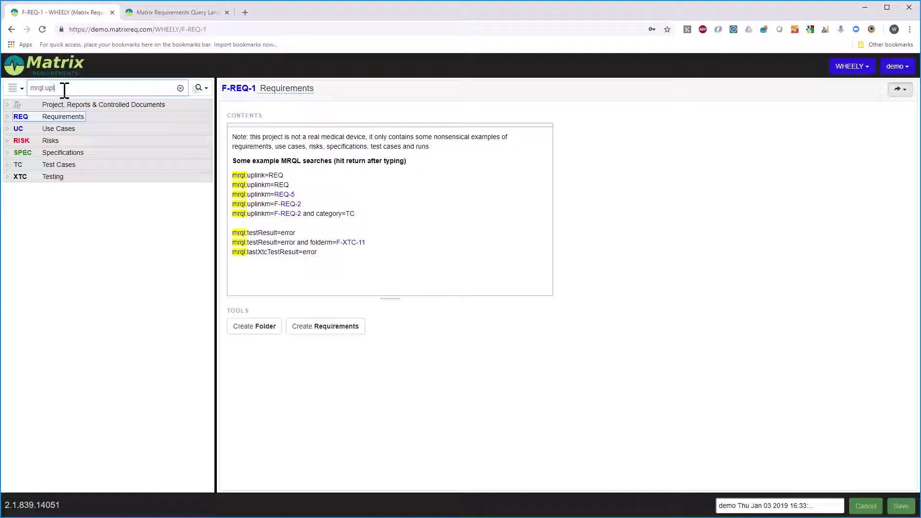
text(ink)
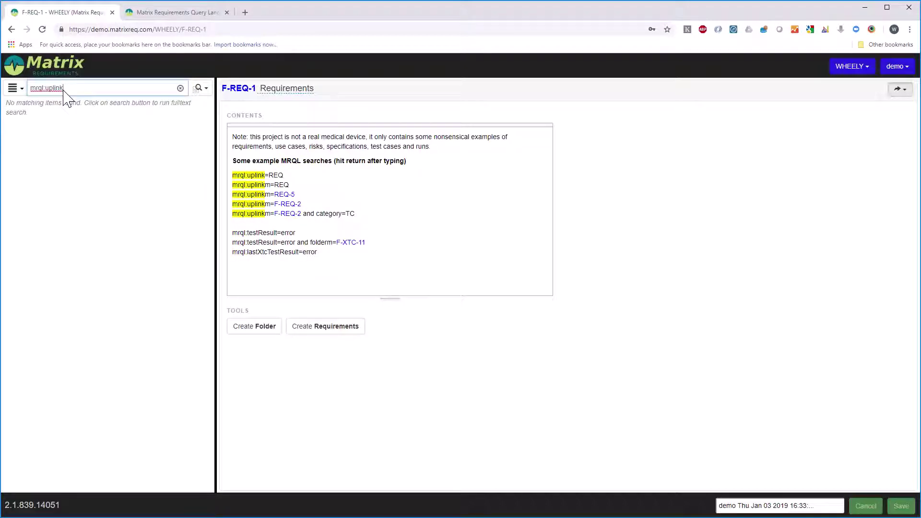
text(=R)
key(BackSpace)
text(EQ)
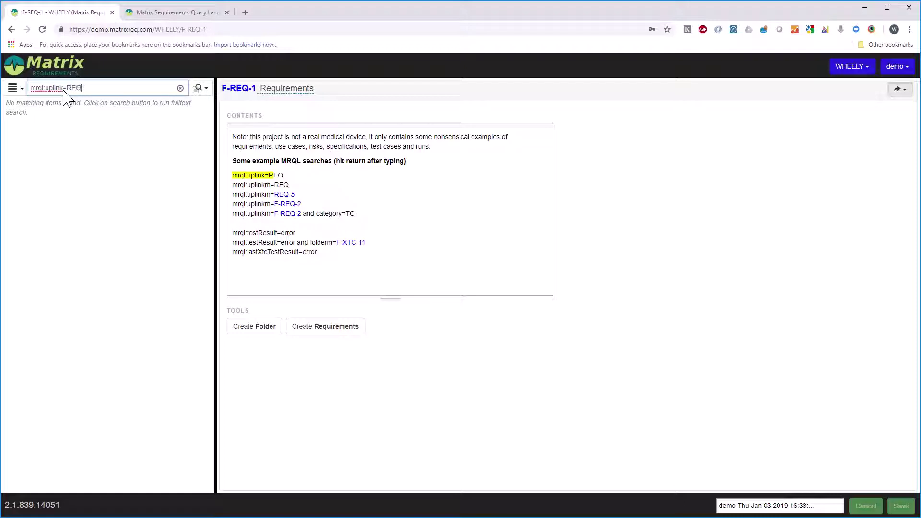
key(Return)
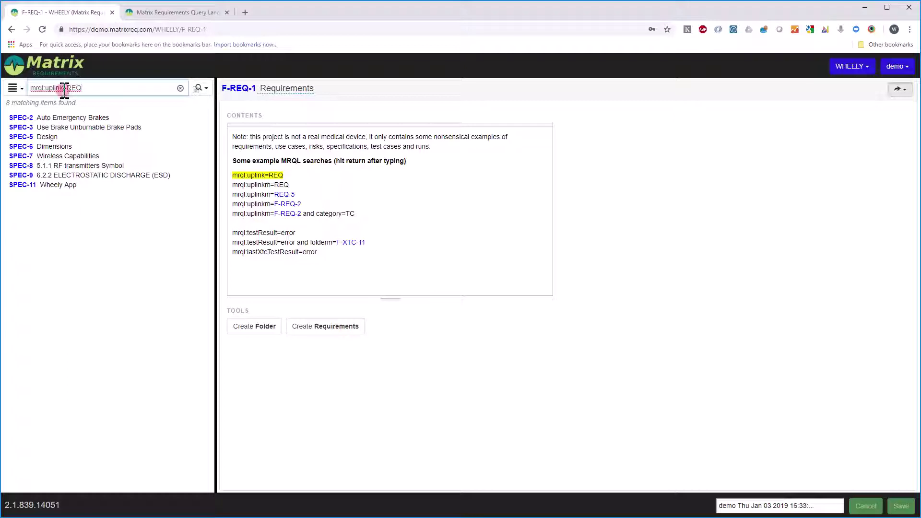
Run uplinkm searches for REQ, then REQ-5, then F-REQ-2, yielding 14 SPEC, TC and XTC matches.
text(m)
key(Return)
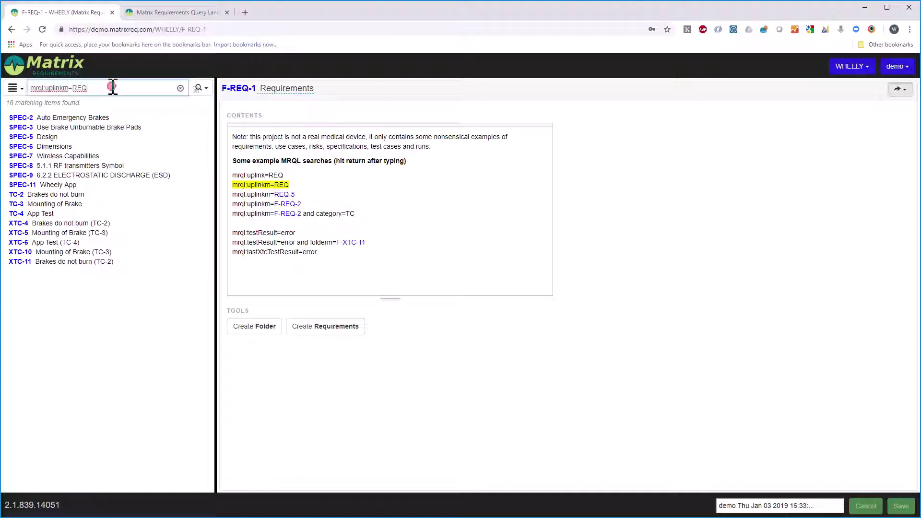
text(-5)
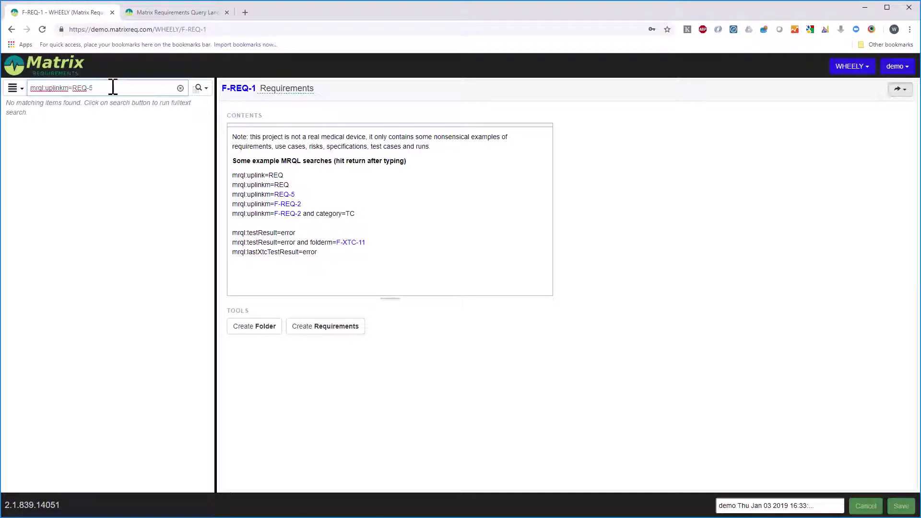
key(Return)
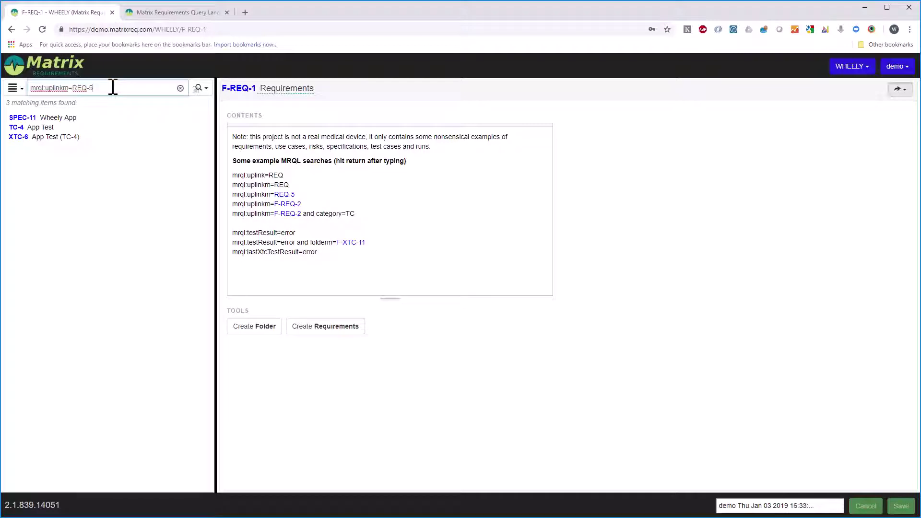
key(BackSpace)
text(D)
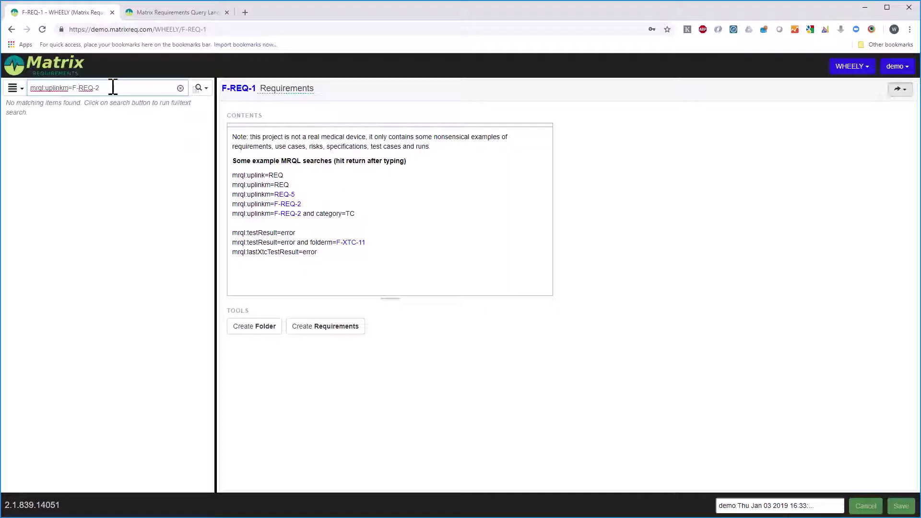
key(Return)
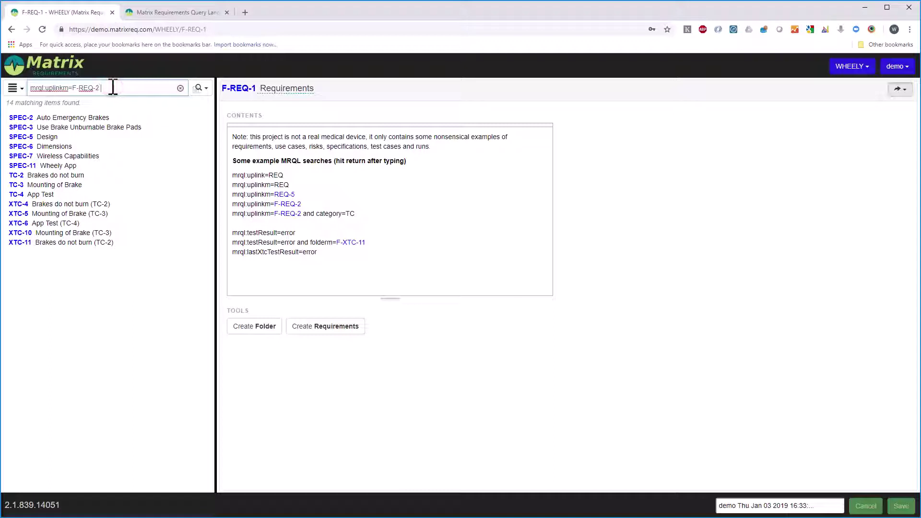
Append 'and category=TC' to the F-REQ-2 search, leaving TC-2, TC-3 and TC-4.
text(and category=TC)
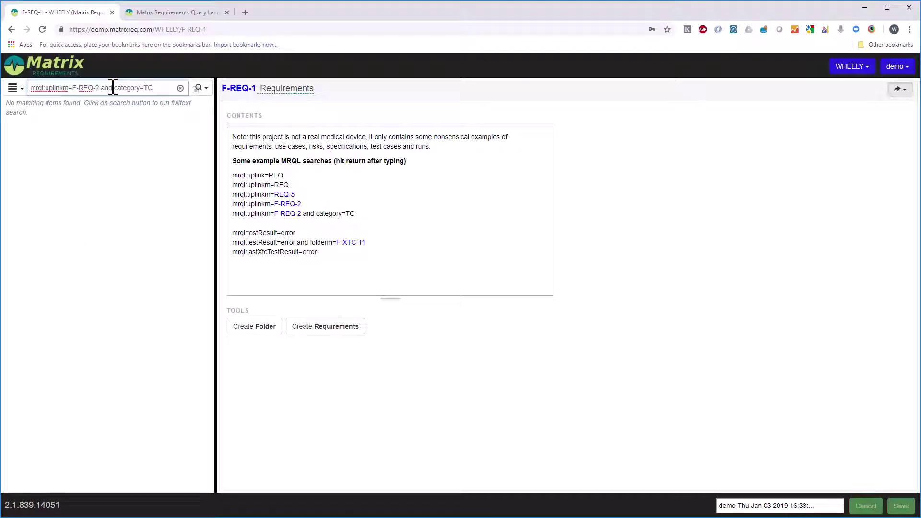
key(Return)
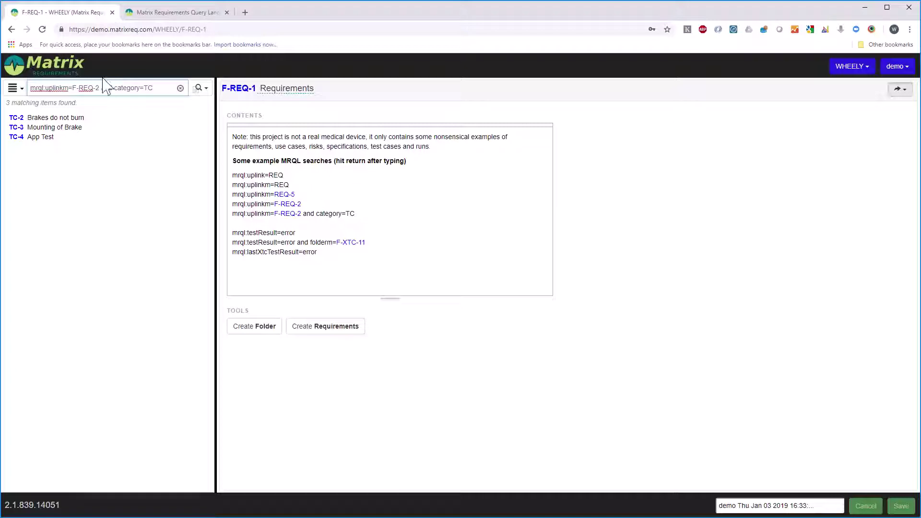
Switch search results to show in the tree with mismatches greyed out.
click(21, 90)
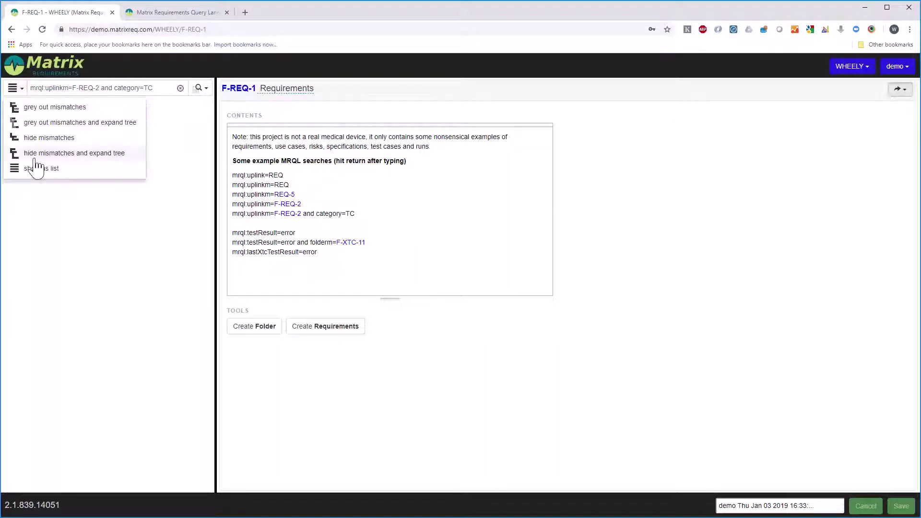
click(56, 108)
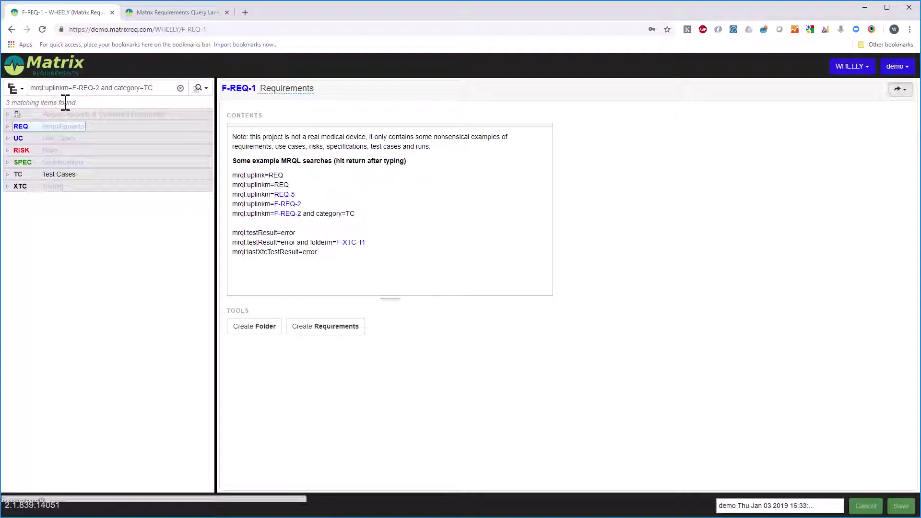
click(153, 88)
Replace the uplinkm condition with mrql:testResult=error and run the search.
key(shift+ctrl+Left)
key(shift+ctrl+Left)
key(shift+ctrl+Left)
key(shift+ctrl+Left)
key(shift+ctrl+Left)
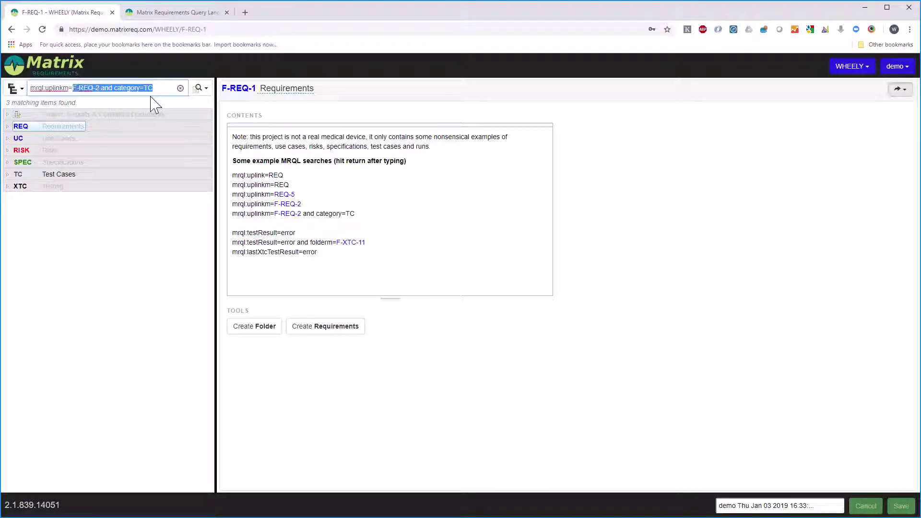
key(shift+ctrl+Left)
key(shift+ctrl+Left)
key(shift+ctrl+Right)
key(shift+ctrl+Right)
key(shift+Left)
key(shift+Left)
key(shift+Left)
key(shift+Left)
key(shift+Left)
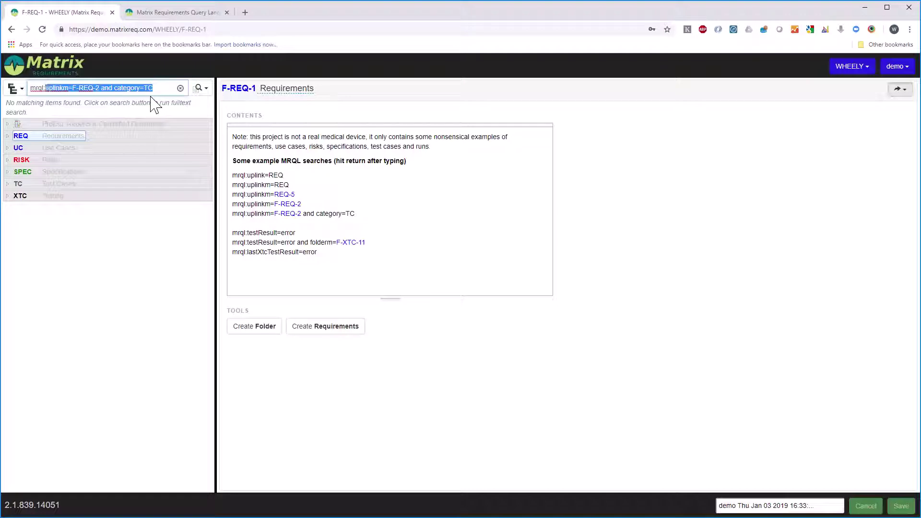
text(testResul)
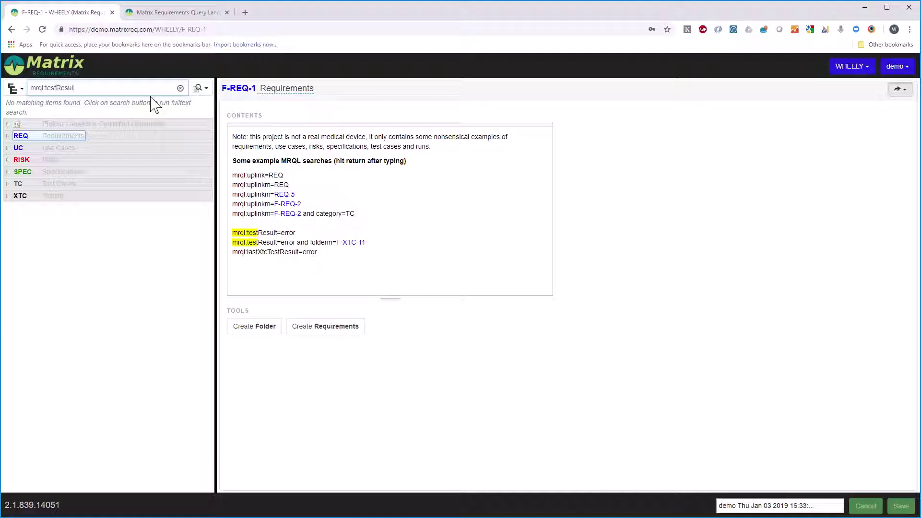
text(t=e)
text(rror)
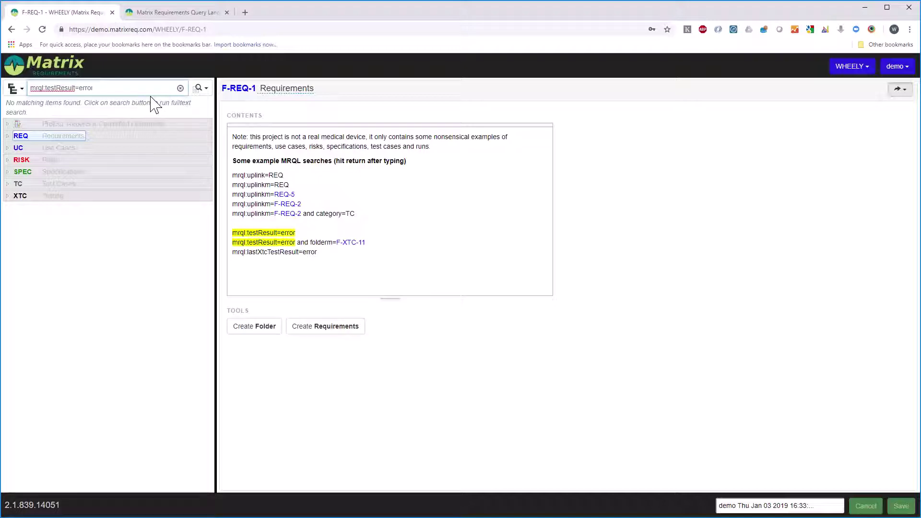
key(Return)
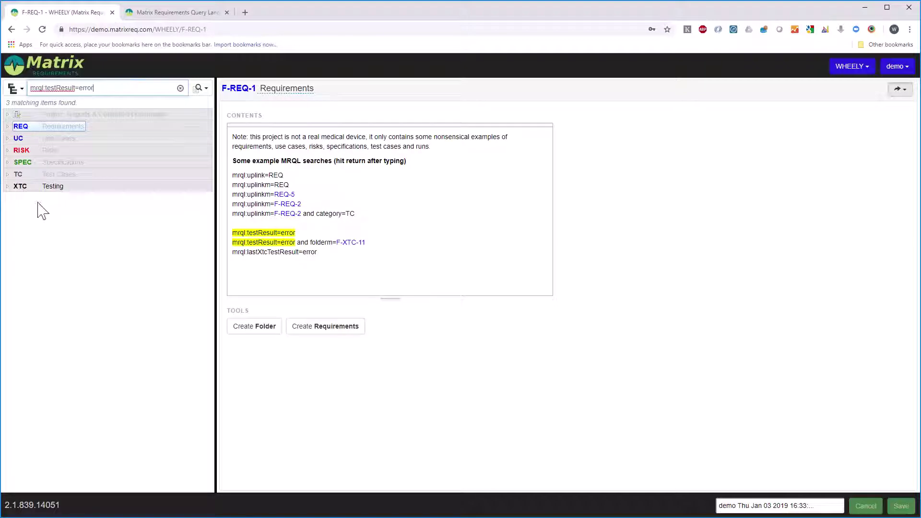
Expand Testing and Full Test and review the failed XTC-10 Mounting of Brake run.
click(7, 186)
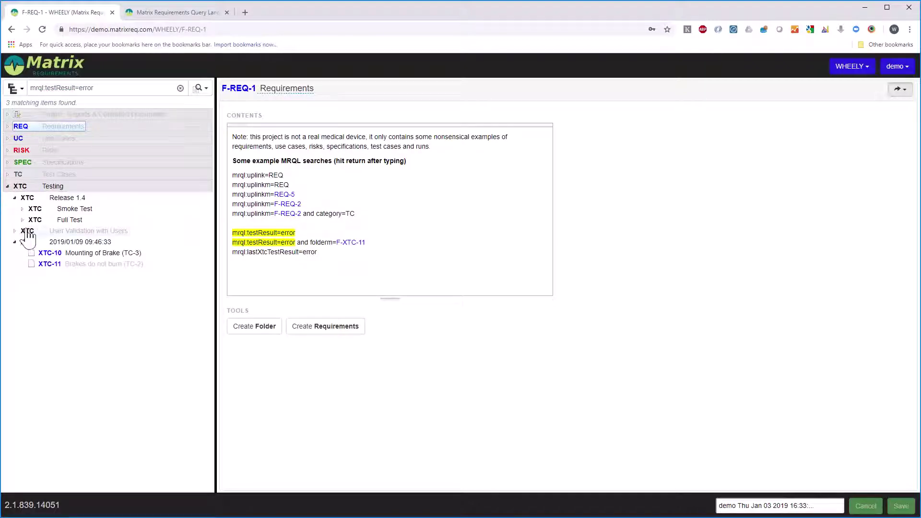
click(23, 219)
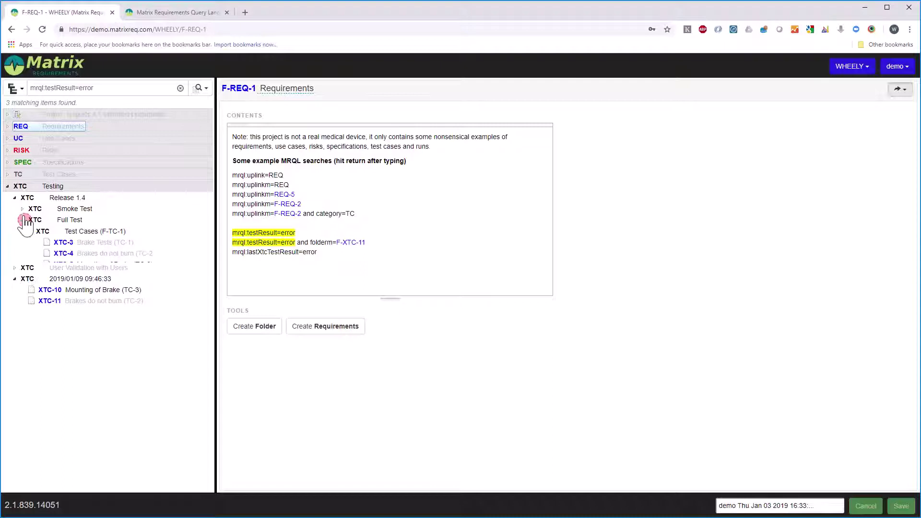
click(23, 209)
click(98, 341)
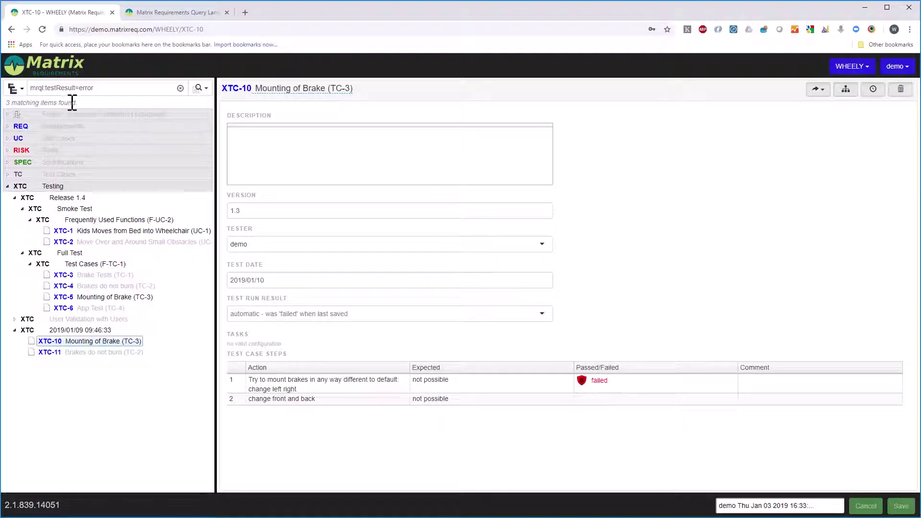
View the F-REQ-1 Requirements page of example MRQL searches, collapsing its folder afterwards.
click(74, 127)
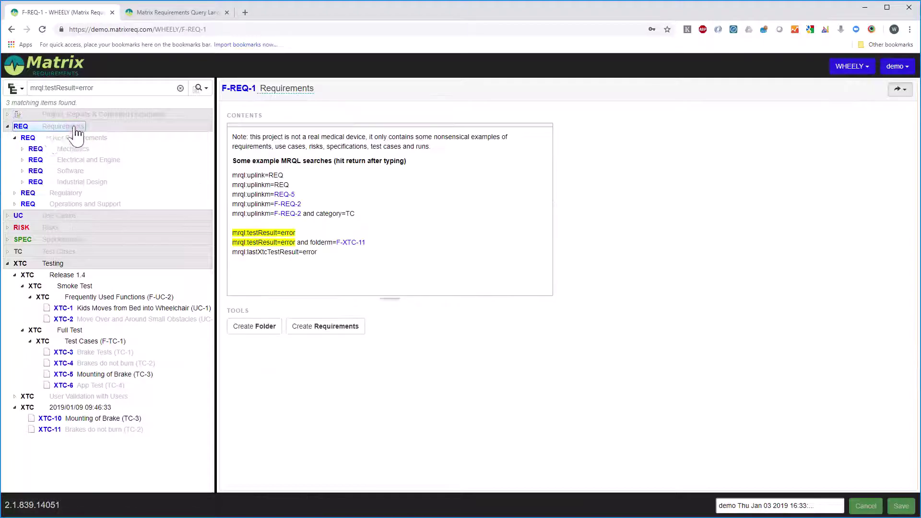
click(8, 127)
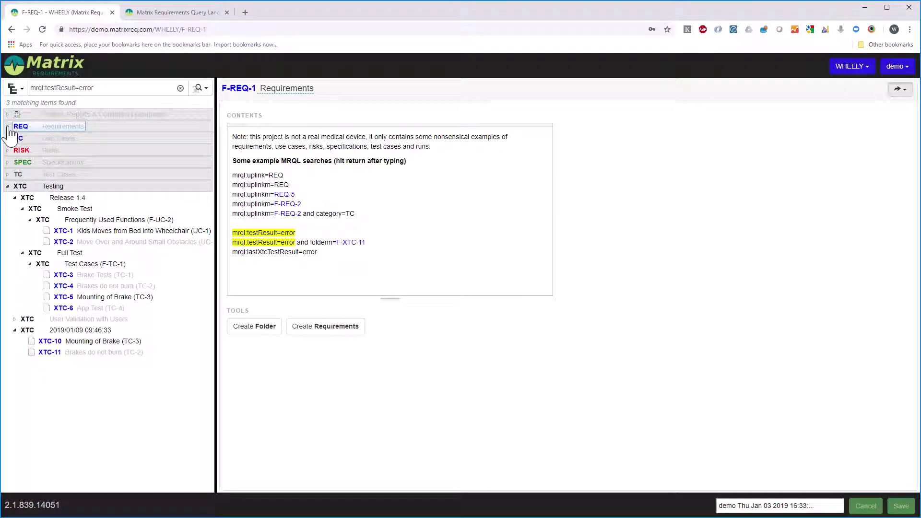
click(119, 87)
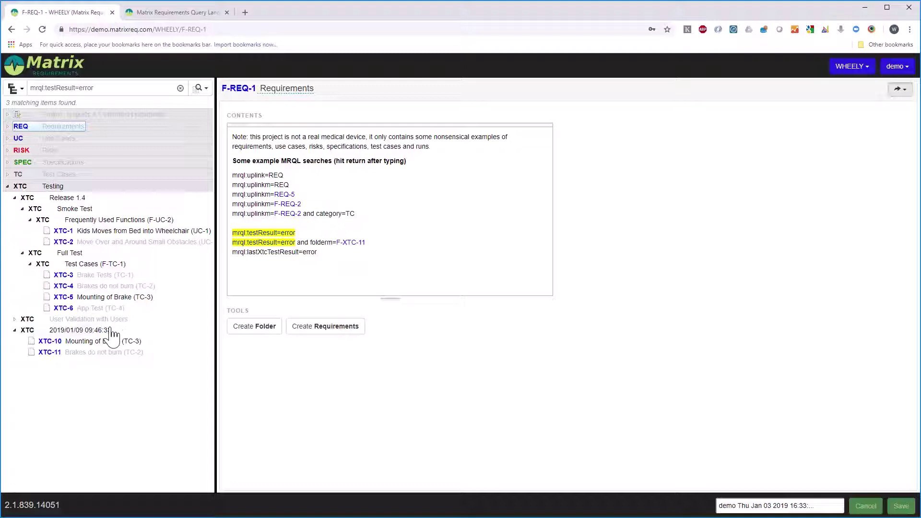
Add 'and folderm=F-XTC-11' to the query, leaving only XTC-10 Mounting of Brake.
click(115, 90)
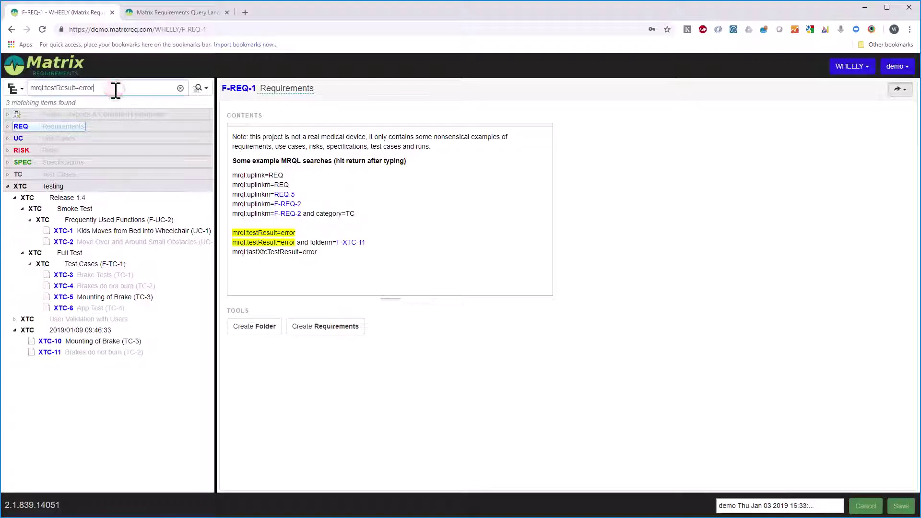
text(andfolder)
text(m=XT)
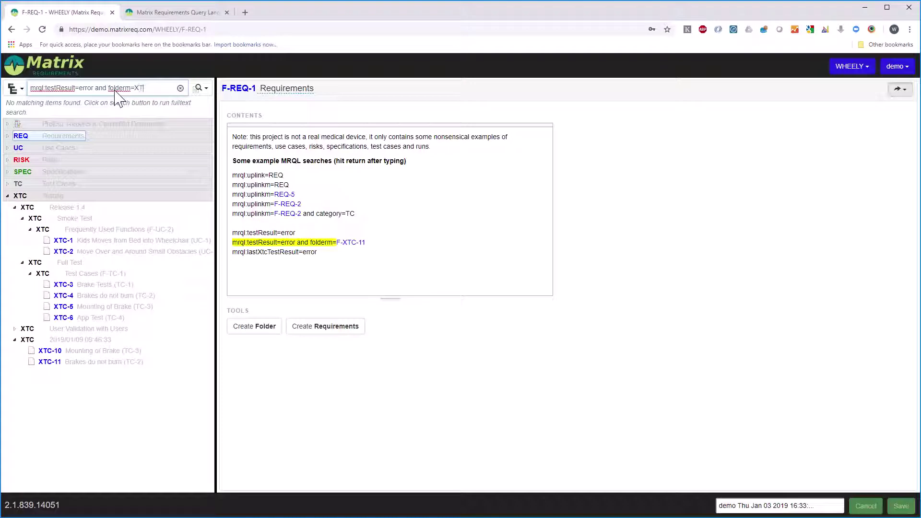
text(C-)
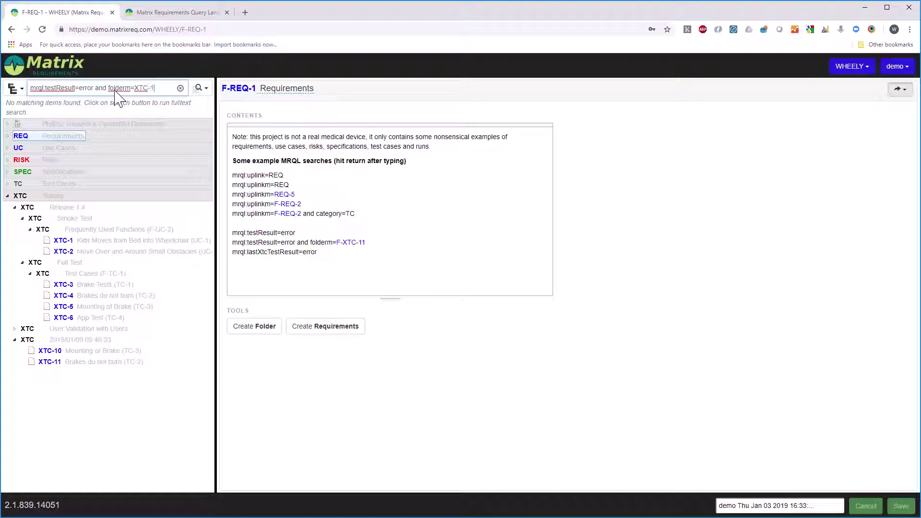
text(1)
key(Left)
key(Left)
key(Left)
text(F-)
key(Return)
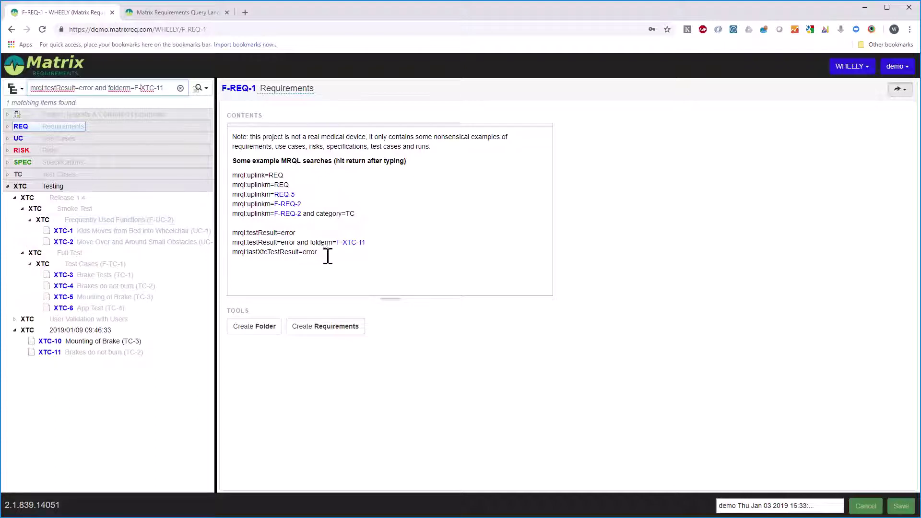
Select the lastXtcTestResult=error example, expand Test Cases, and open Testing folder F-XTC-1.
drag(321, 252, 232, 251)
drag(321, 267, 232, 267)
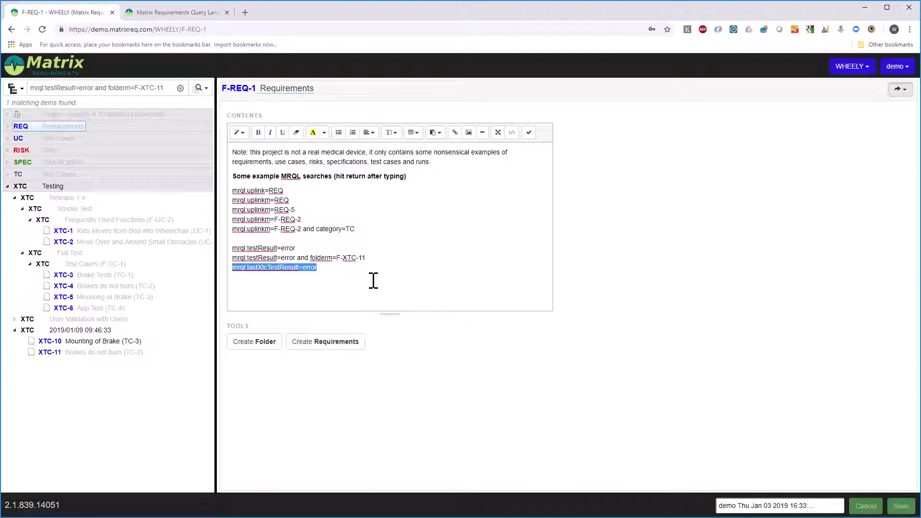
click(55, 175)
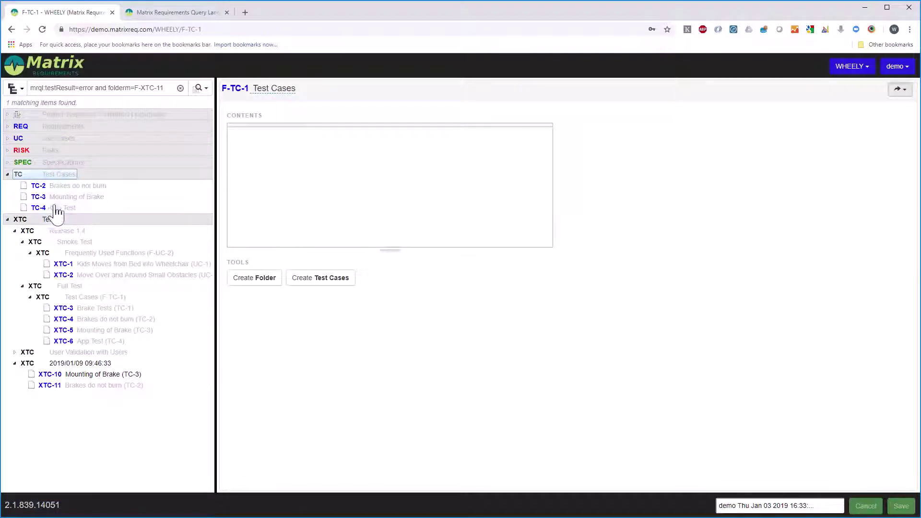
click(52, 219)
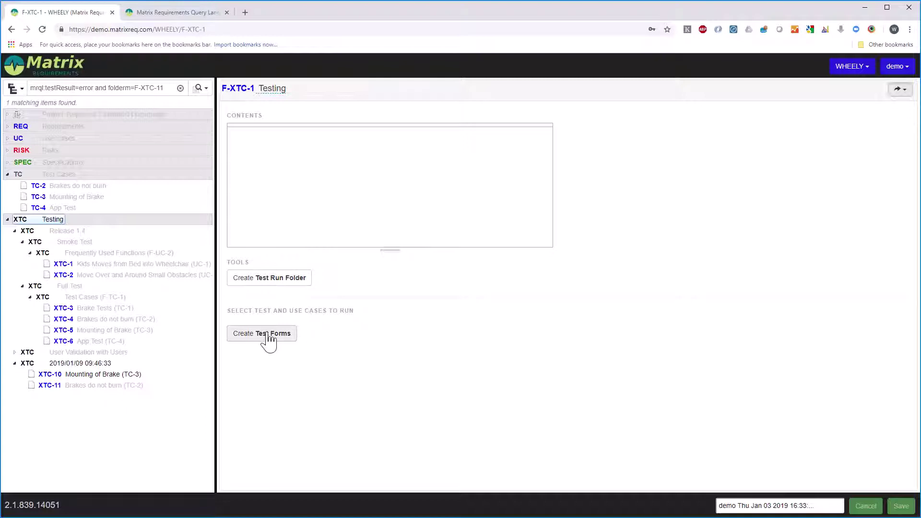
In Create Test Forms, search mrql:lastXtcTestResult=error, finding only TC-3 Mounting of Brake.
click(267, 335)
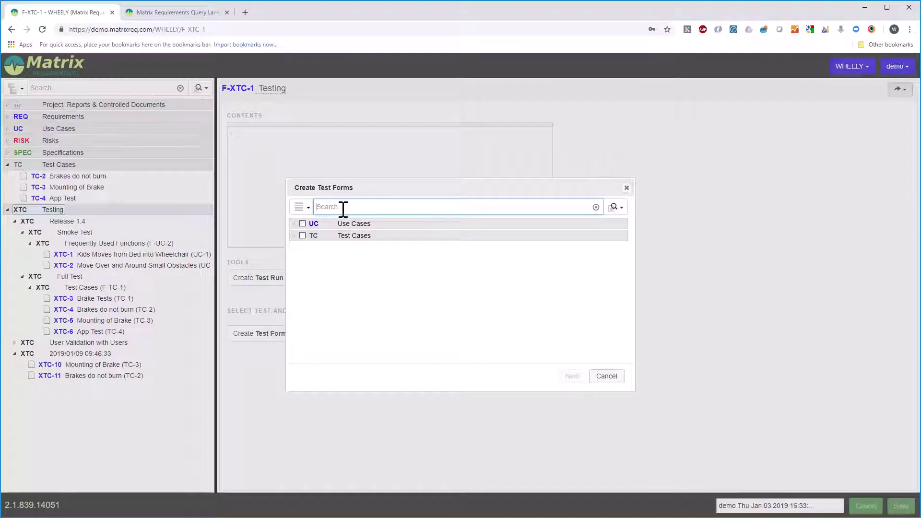
text(mrql:lastXtcTestResult=error)
key(Return)
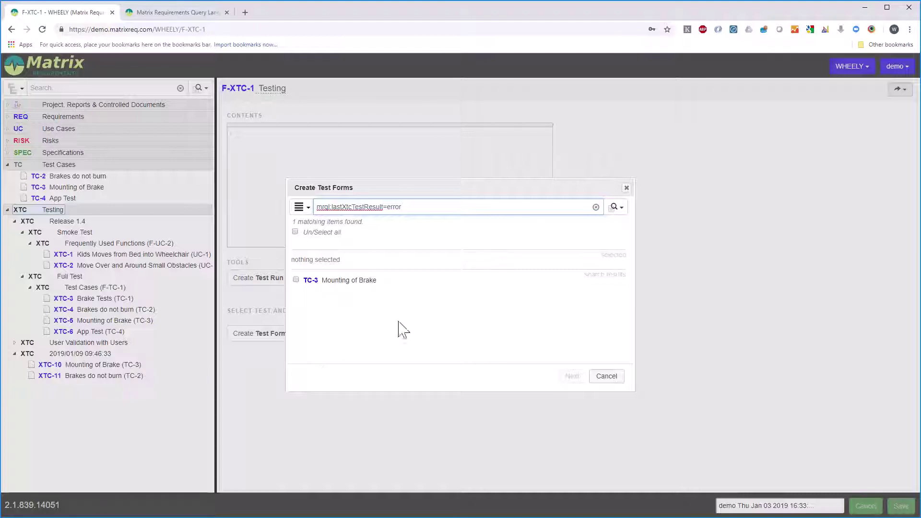
Cancel test form creation and open the Miracle Help MRQL manual.
click(607, 376)
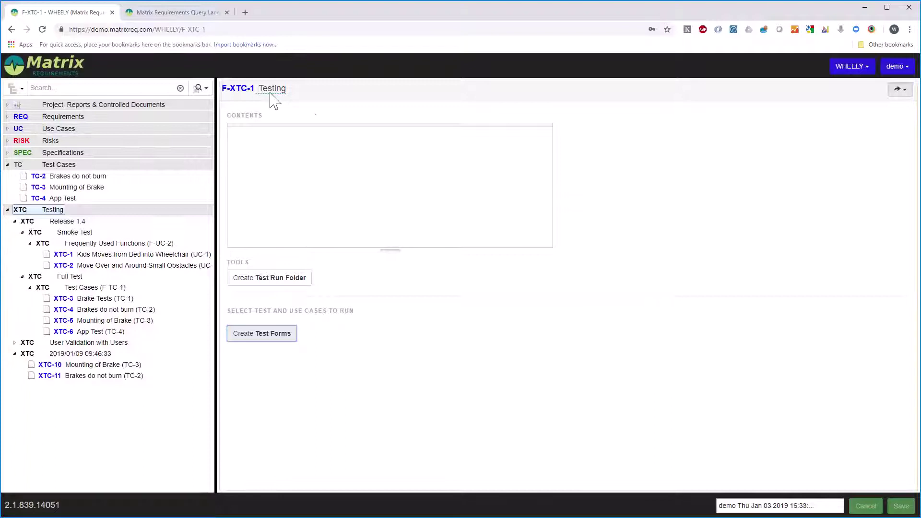
click(201, 91)
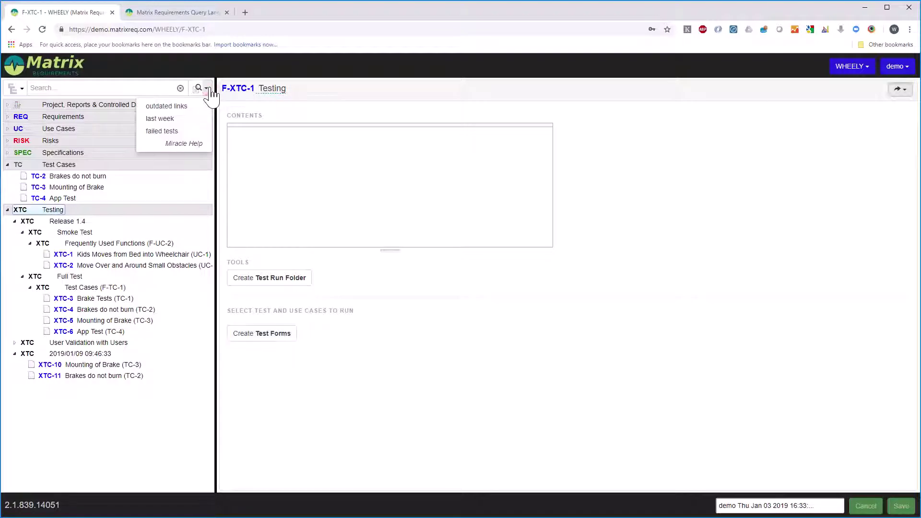
click(193, 145)
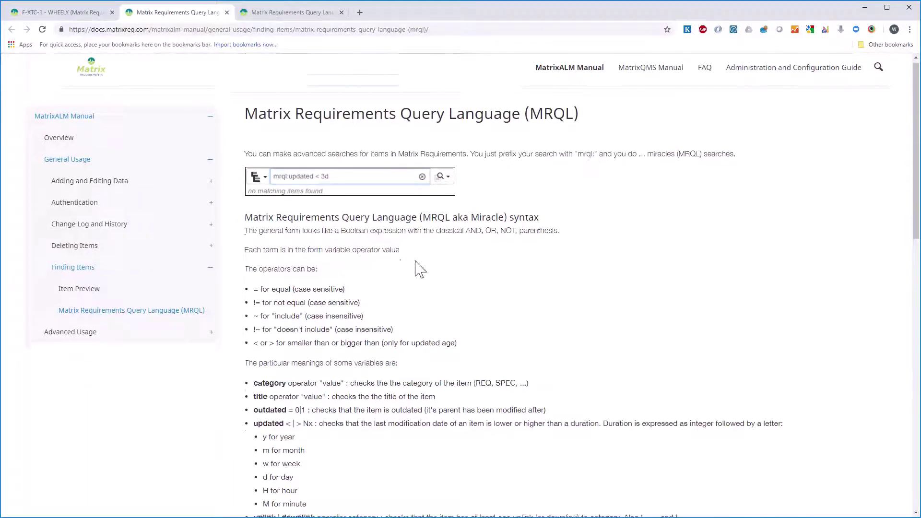
Scroll the MRQL manual down to the variable list and example queries.
scroll(411, 286, down, 5)
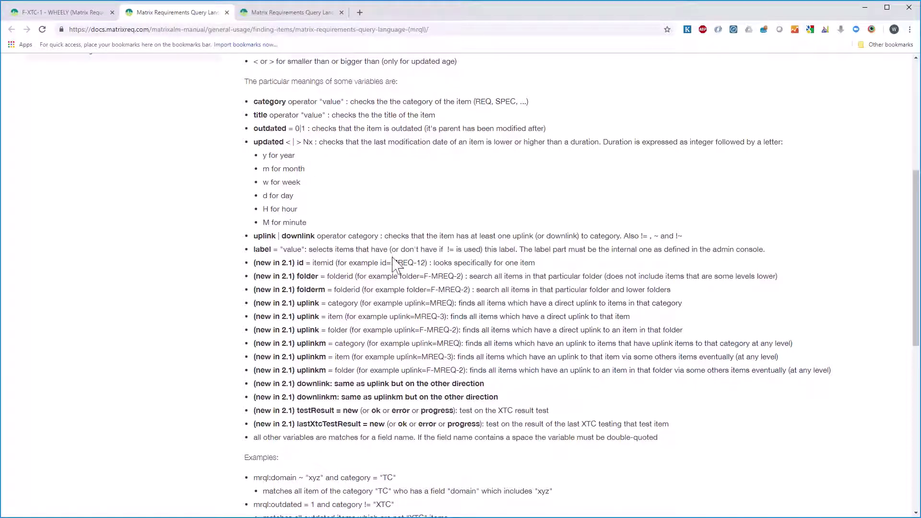
scroll(406, 278, down, 3)
scroll(411, 280, down, 1)
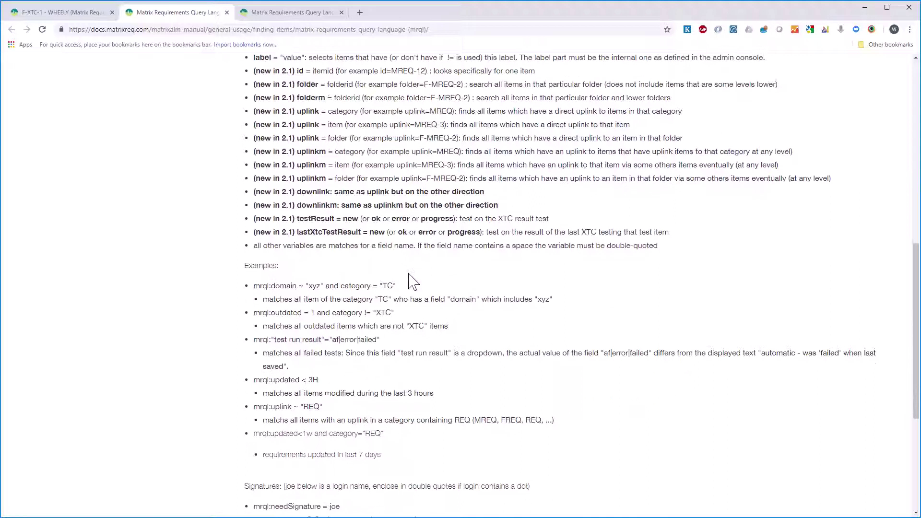